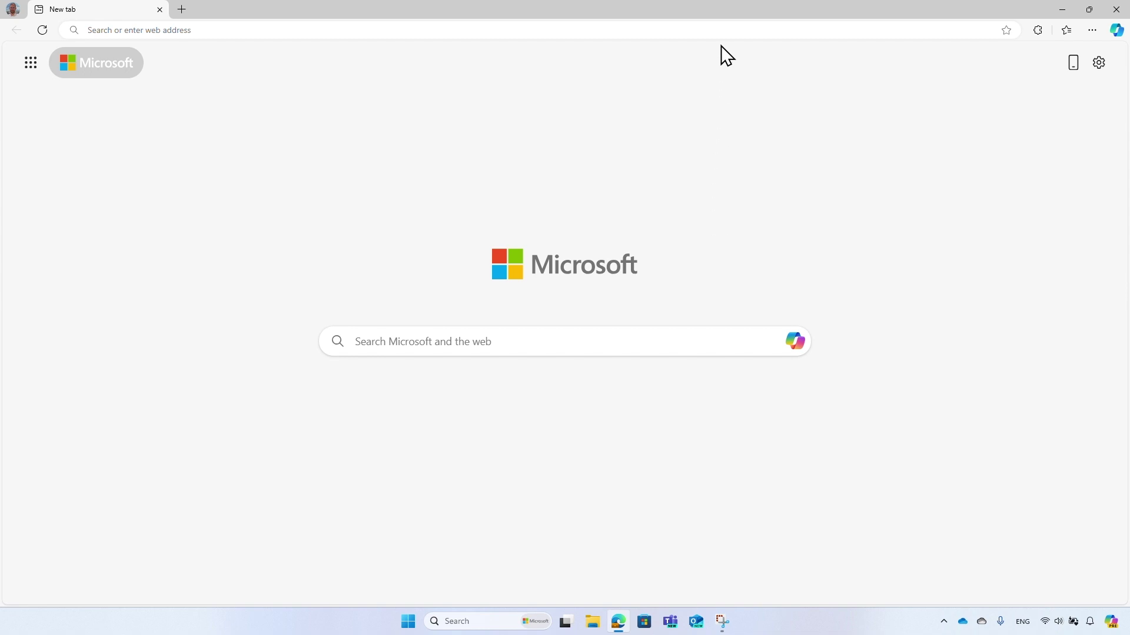
Open a new browser tab ready for a web address.
{"action": "left_click", "coordinate": [722, 27]}
Load woodgrovedemo.com and start the 'Sign-up or sign-in with a social account' use case.
{"action": "type", "text": "woodg"}
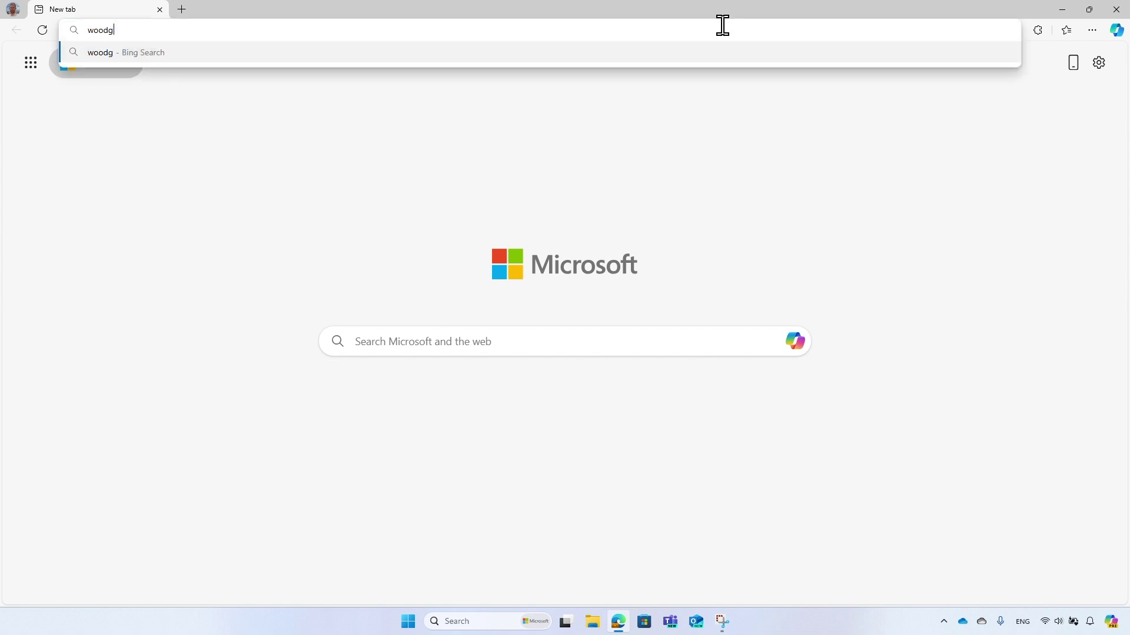
{"action": "type", "text": "rovedemo.com"}
{"action": "key", "text": "Return"}
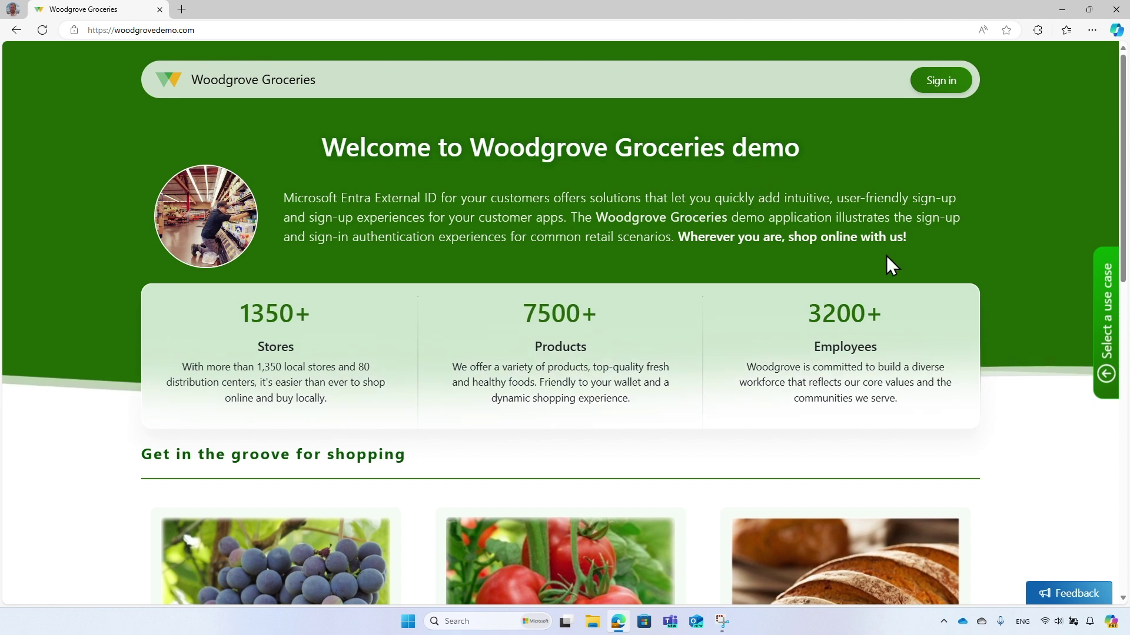
{"action": "left_click", "coordinate": [1105, 381]}
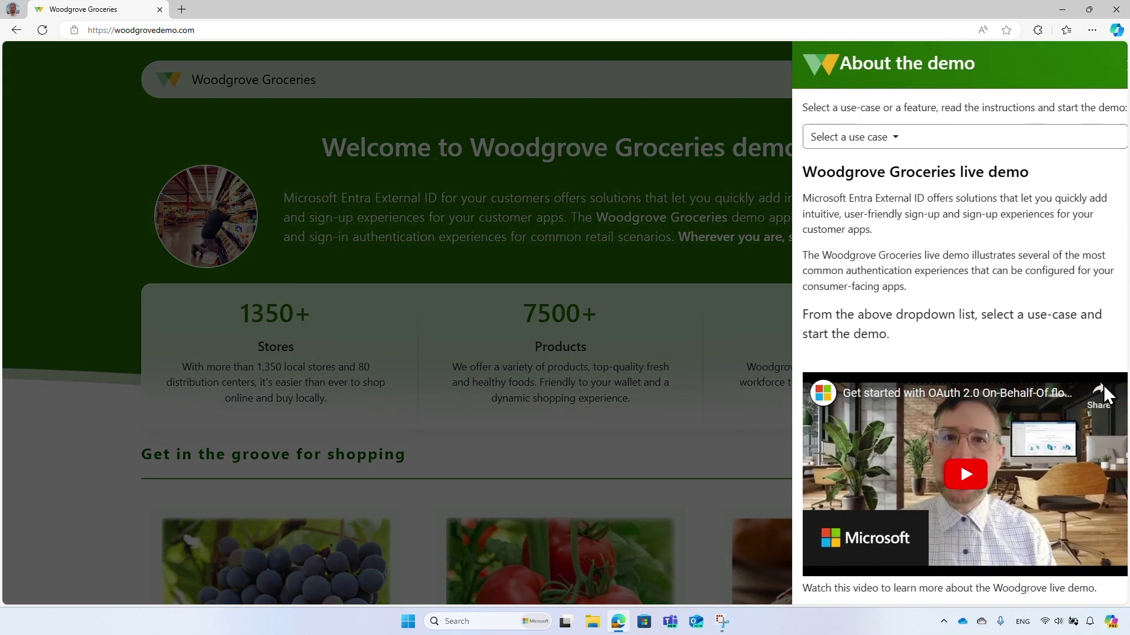
{"action": "left_click", "coordinate": [1085, 144]}
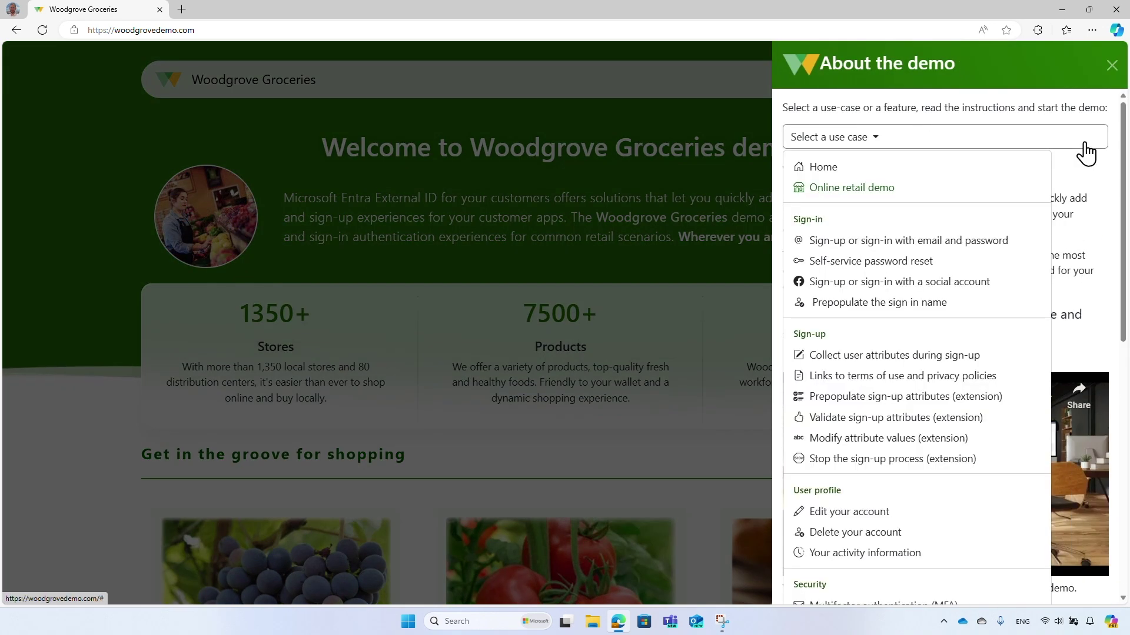
{"action": "left_click", "coordinate": [997, 283]}
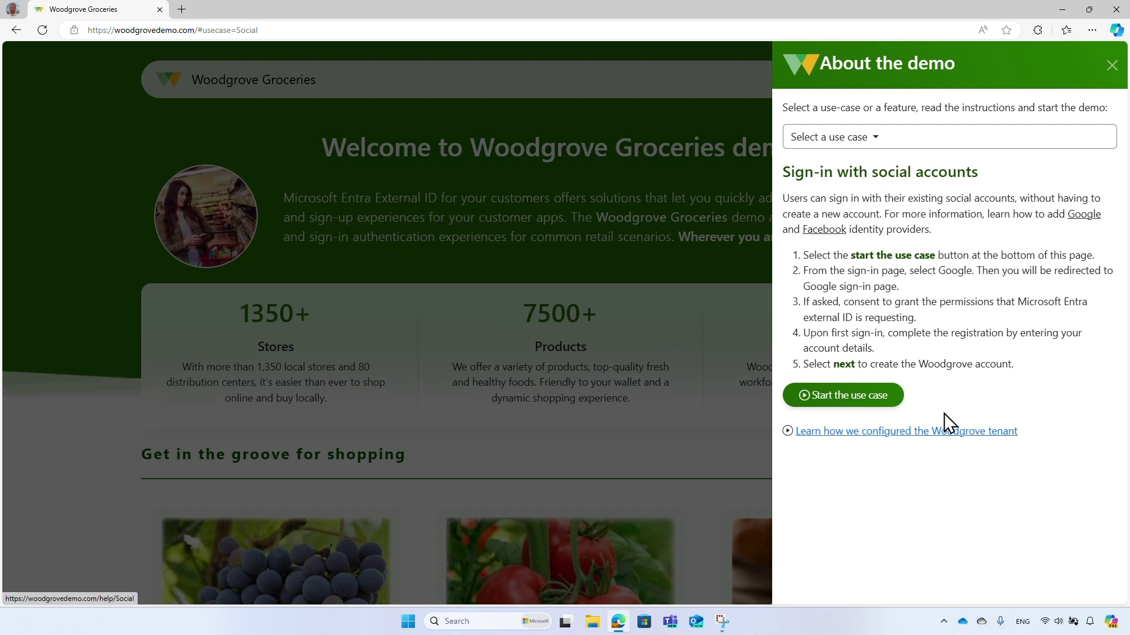
{"action": "left_click", "coordinate": [899, 398]}
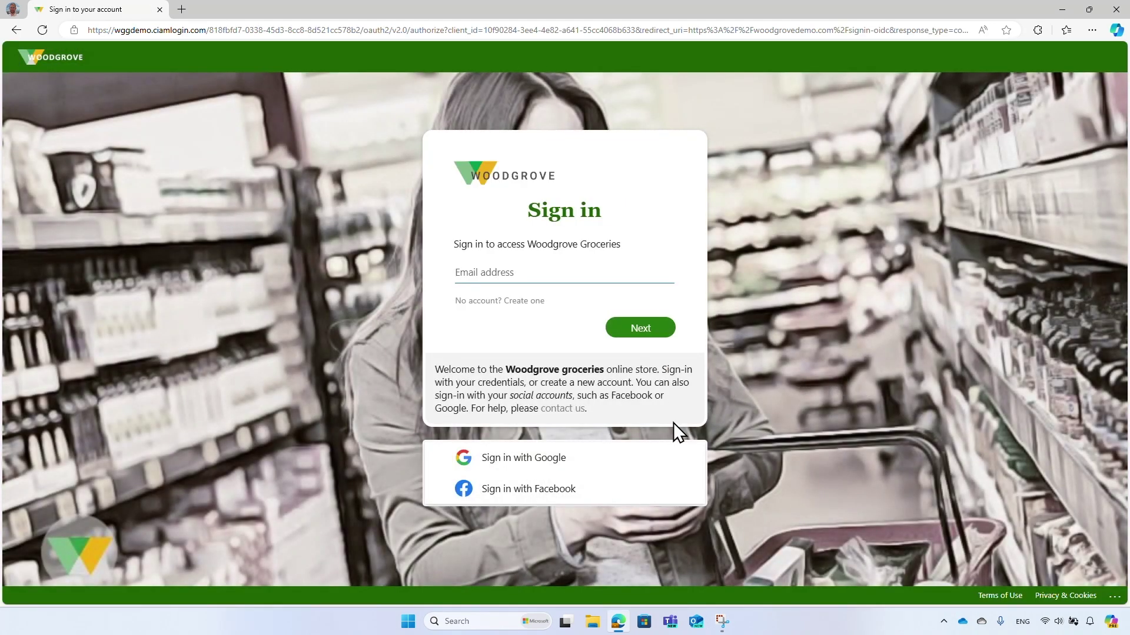
Sign in with Facebook and approve Woodgrove's access to the Facebook name and profile picture.
{"action": "left_click", "coordinate": [635, 500]}
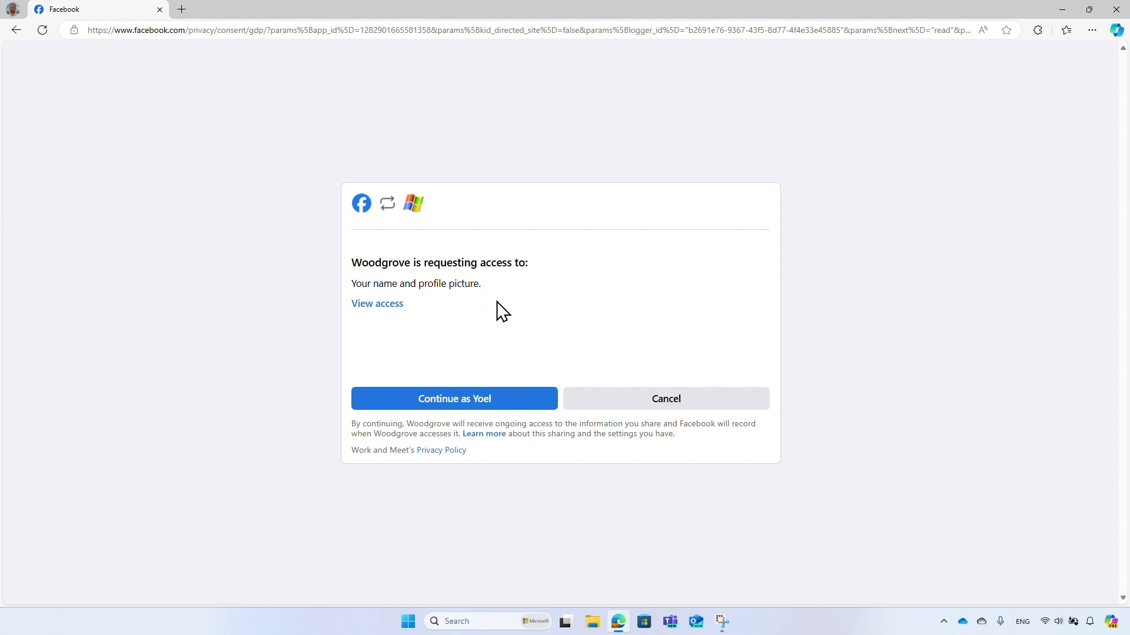
{"action": "left_click", "coordinate": [535, 405]}
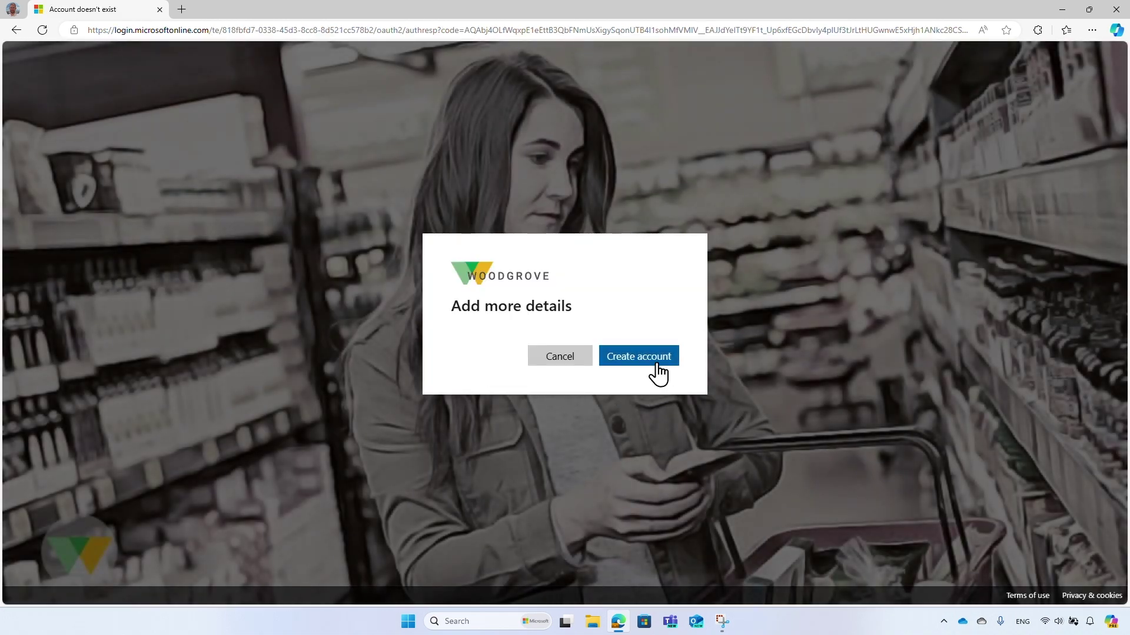
Choose Create account on the Add more details prompt to start a new Woodgrove account.
{"action": "left_click", "coordinate": [655, 365]}
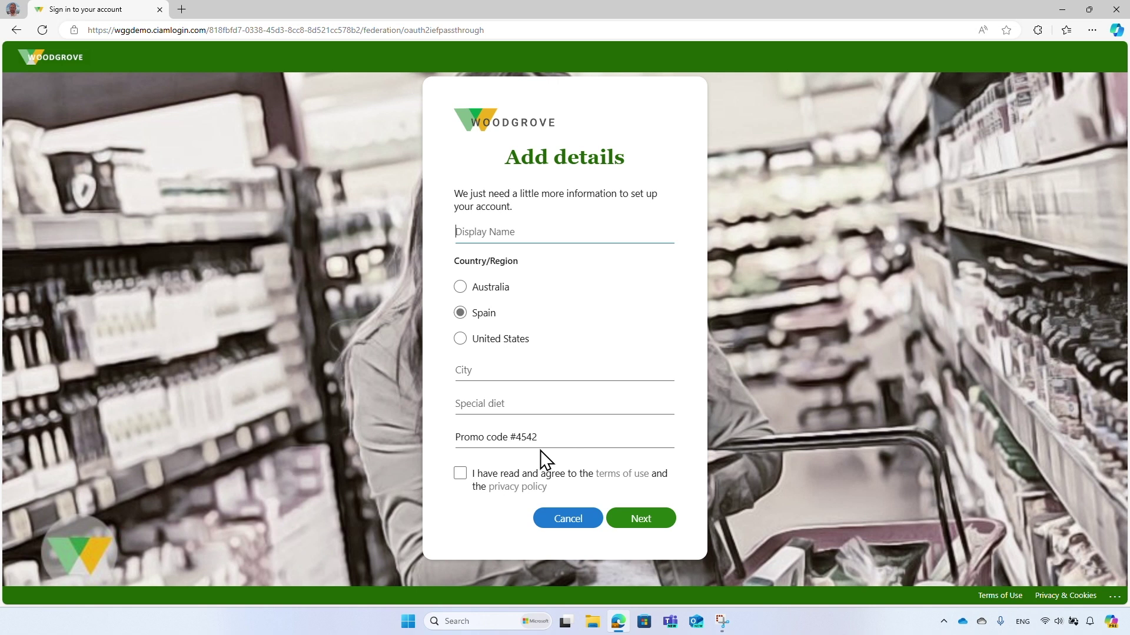
Enter the user's display name and city Berlin, accept the terms, and submit the details.
{"action": "left_click", "coordinate": [643, 373]}
{"action": "type", "text": "Berlin"}
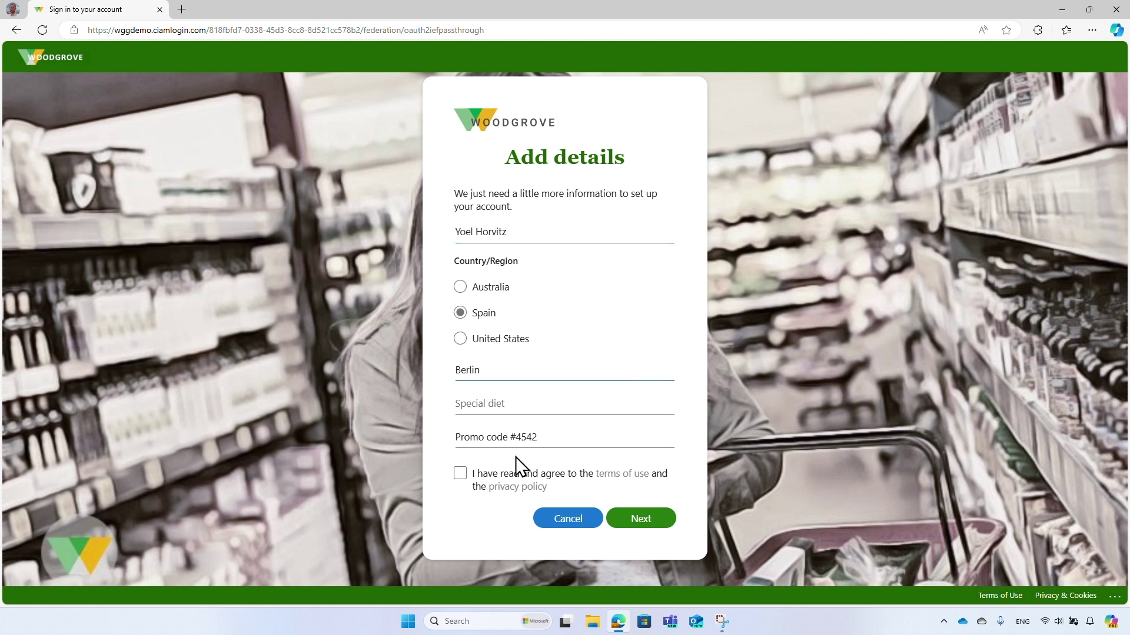
{"action": "left_click", "coordinate": [459, 477]}
{"action": "left_click", "coordinate": [658, 526]}
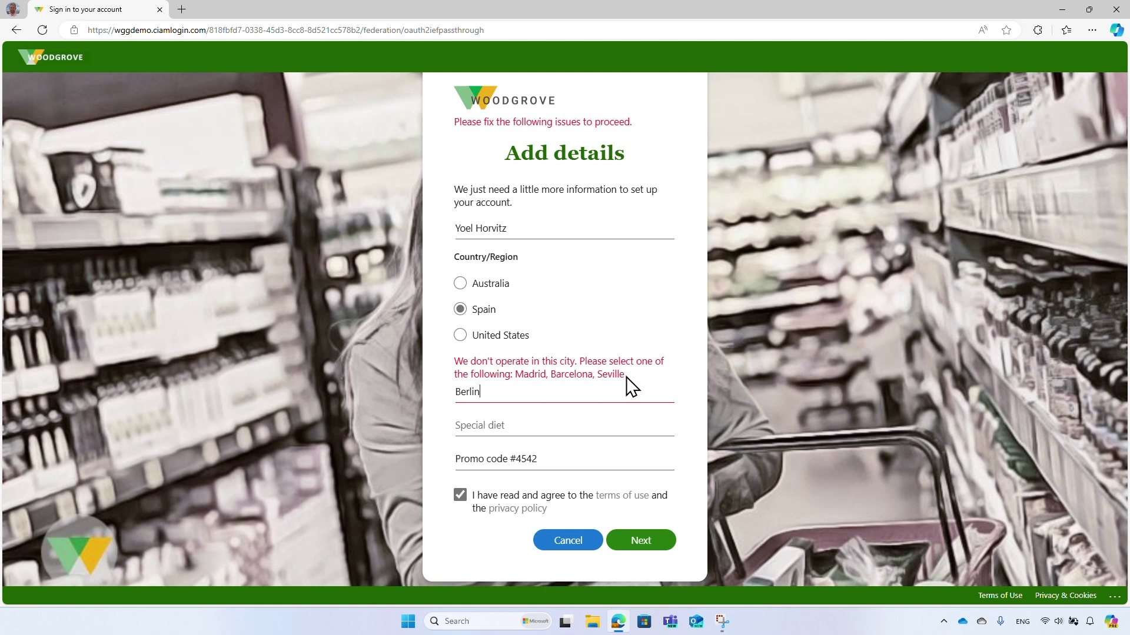
Replace the rejected city Berlin with Madrid and resubmit the form.
{"action": "key", "text": "BackSpace"}
{"action": "key", "text": "BackSpace"}
{"action": "key", "text": "BackSpace"}
{"action": "key", "text": "BackSpace"}
{"action": "key", "text": "BackSpace"}
{"action": "key", "text": "BackSpace"}
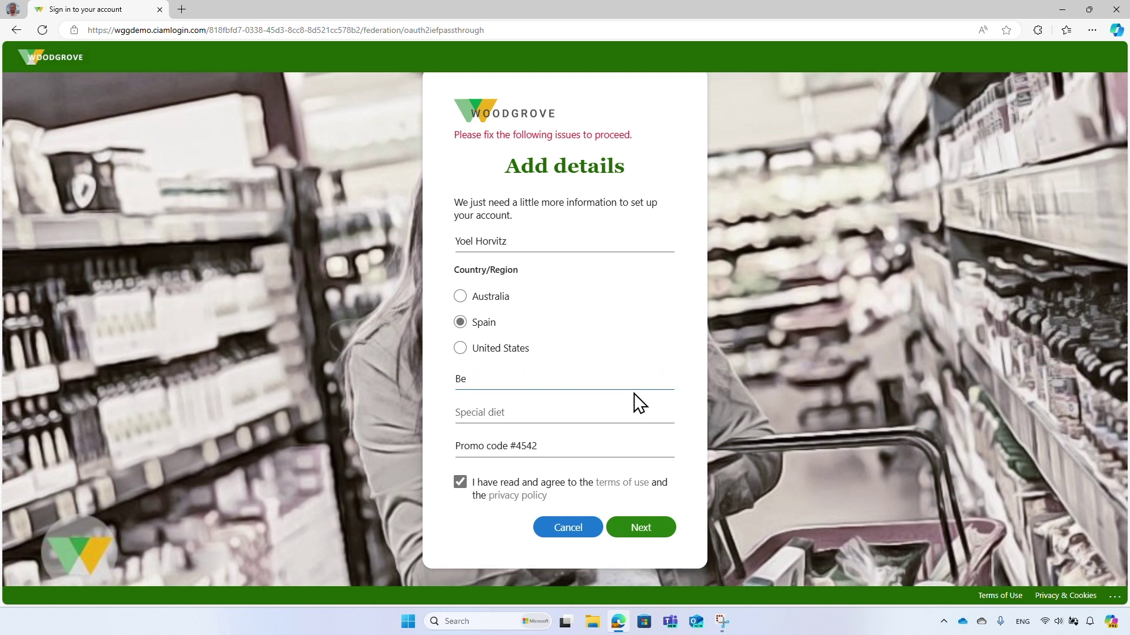
{"action": "type", "text": "Madrid"}
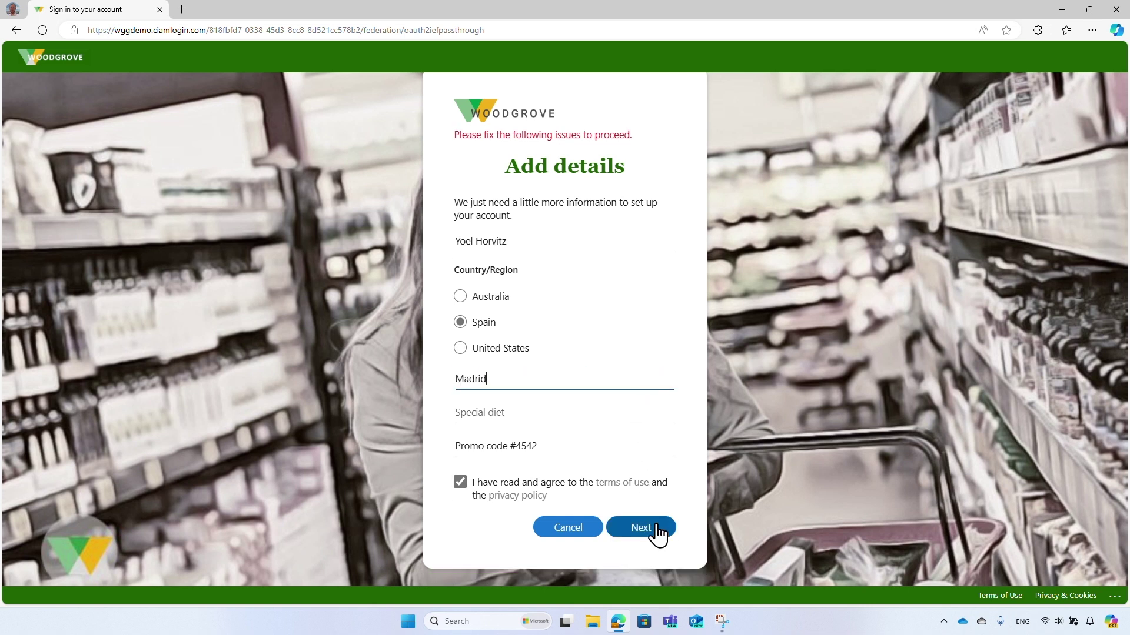
{"action": "left_click", "coordinate": [652, 530]}
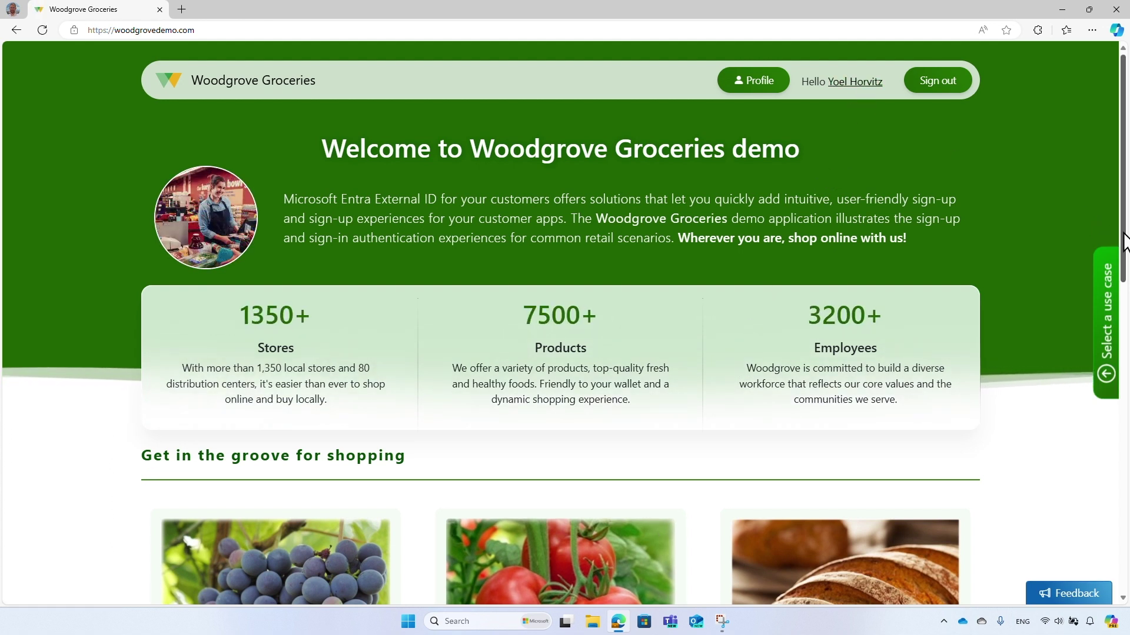
Return to the top of the home page and open the signed-in user's account details.
{"action": "left_click_drag", "start_coordinate": [1120, 242], "coordinate": [1119, 406]}
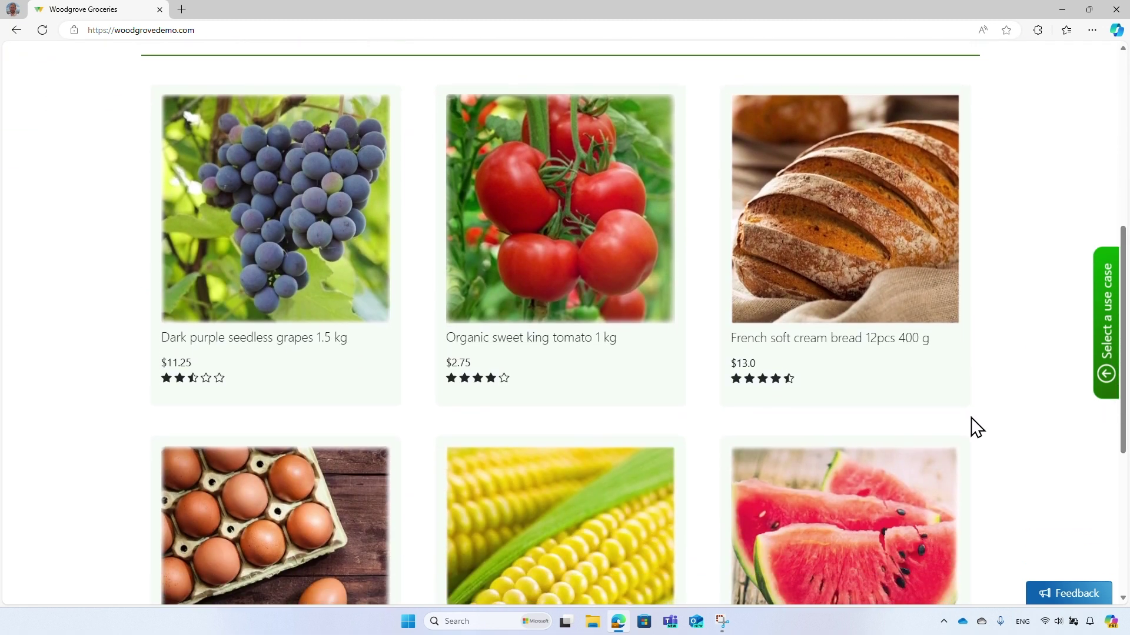
{"action": "mouse_move", "coordinate": [618, 402]}
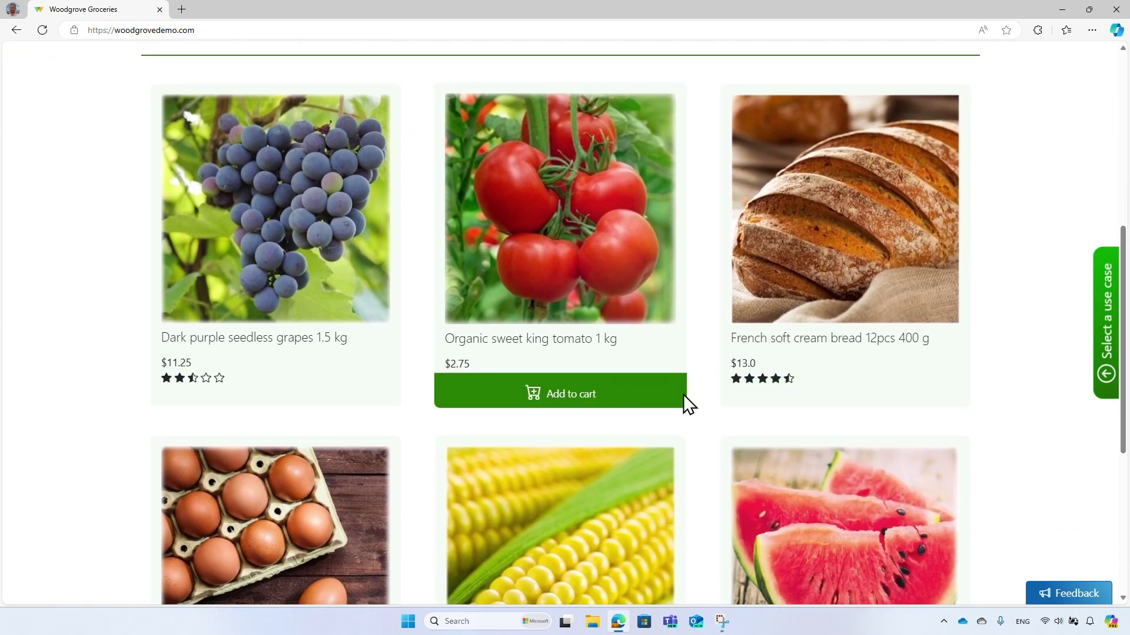
{"action": "scroll", "coordinate": [1047, 391], "scroll_direction": "up", "scroll_amount": 7}
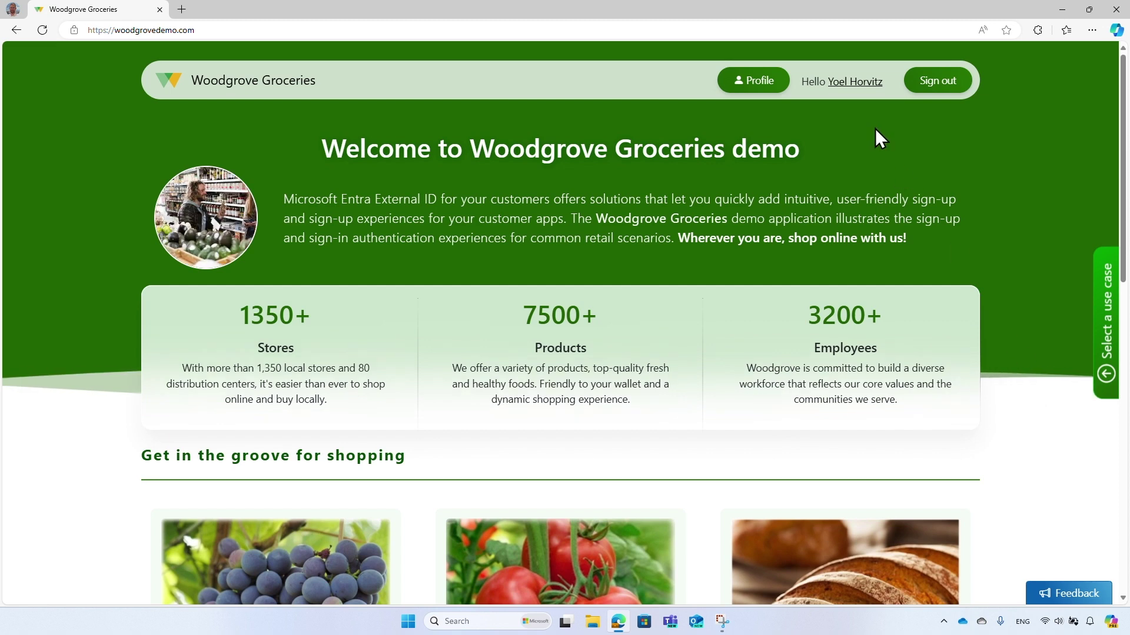
{"action": "left_click", "coordinate": [857, 84]}
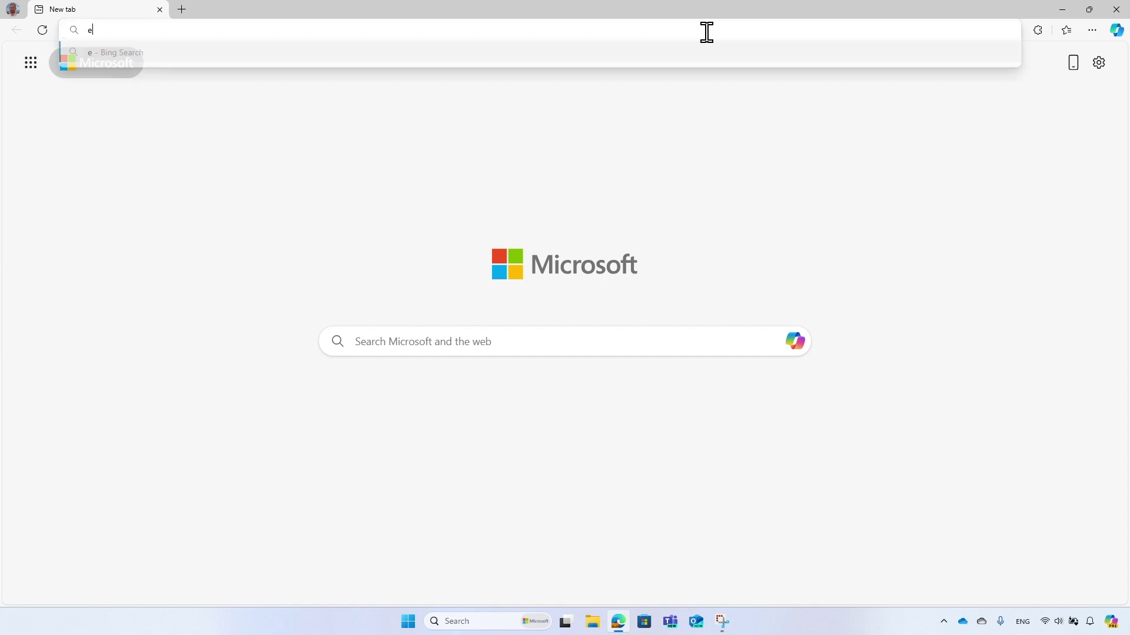
Go to entra.microsoft.com and open External Identities > All identity providers.
{"action": "type", "text": ".microsoft"}
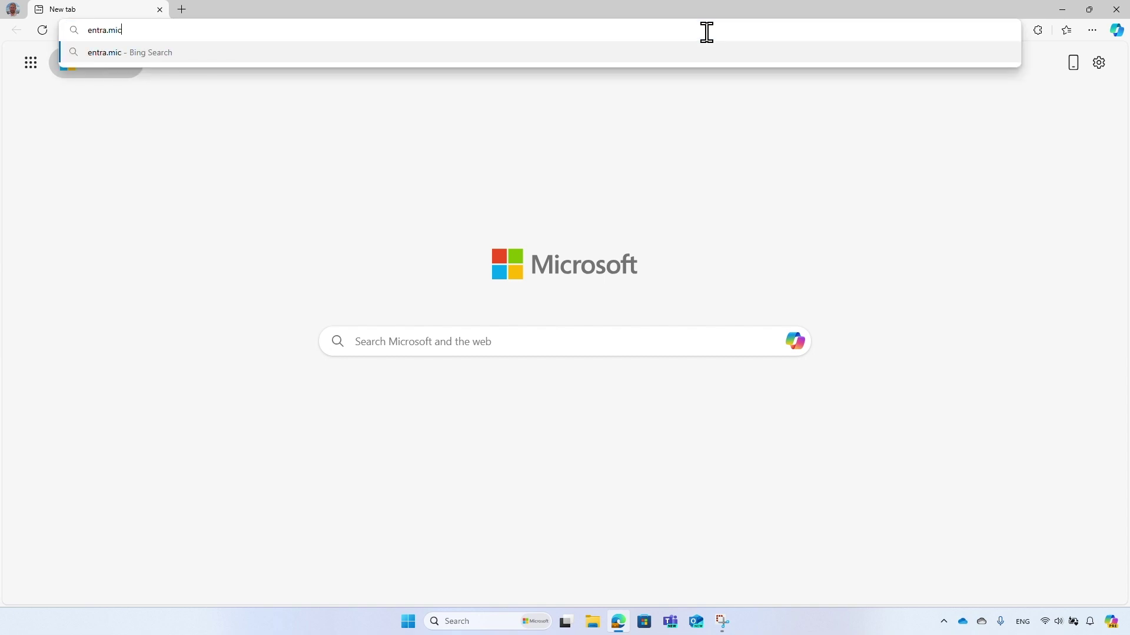
{"action": "type", "text": ".com/#home"}
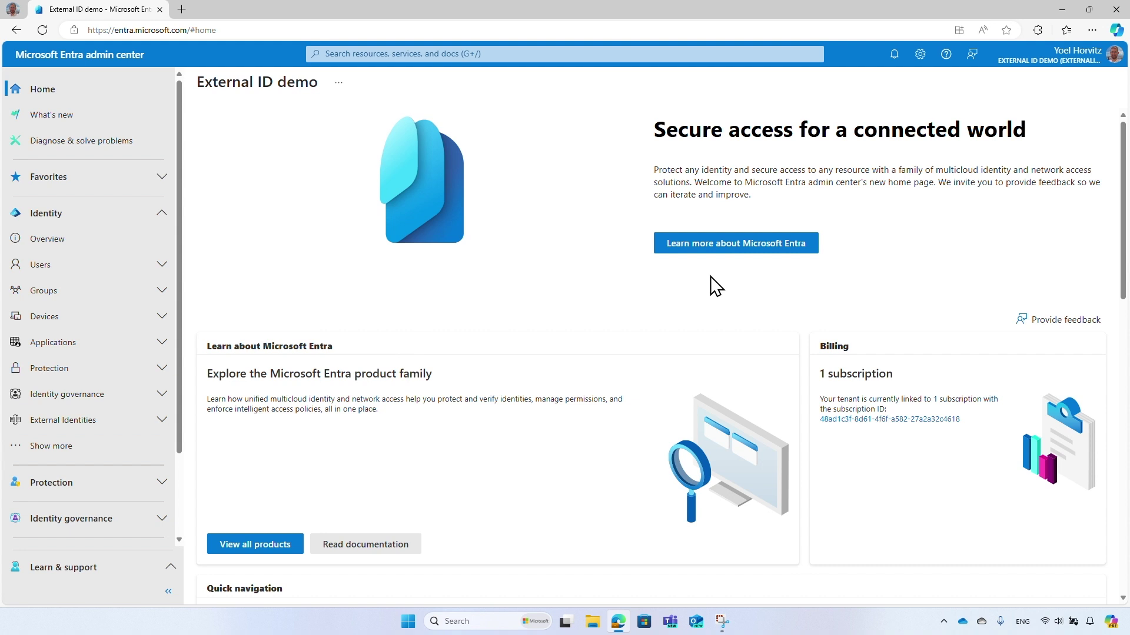
{"action": "left_click", "coordinate": [161, 422]}
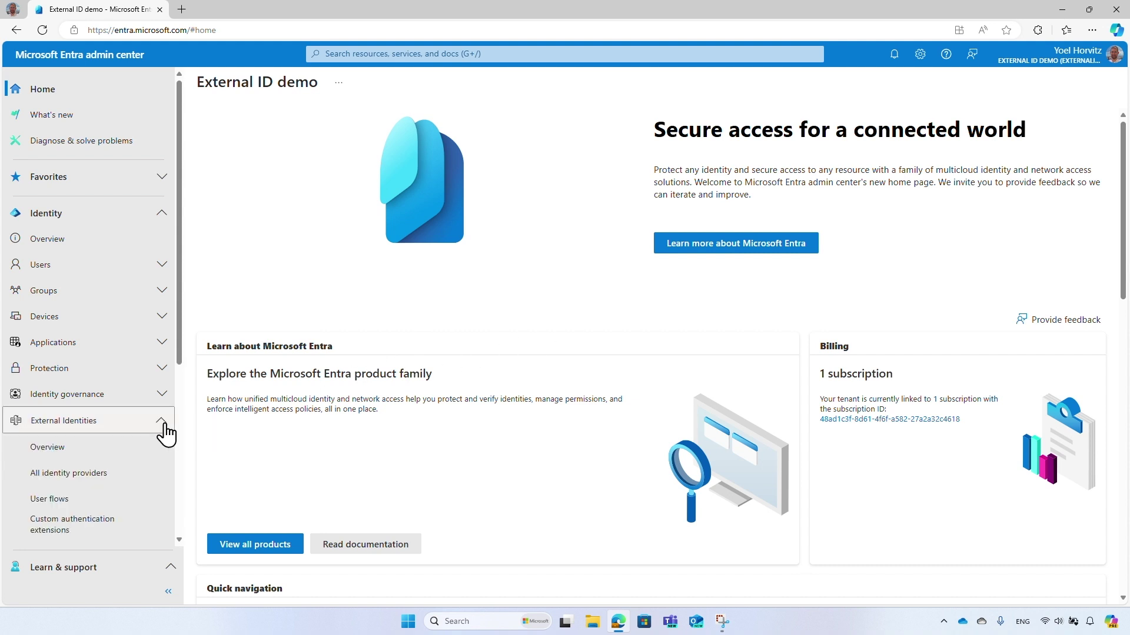
{"action": "left_click", "coordinate": [115, 473]}
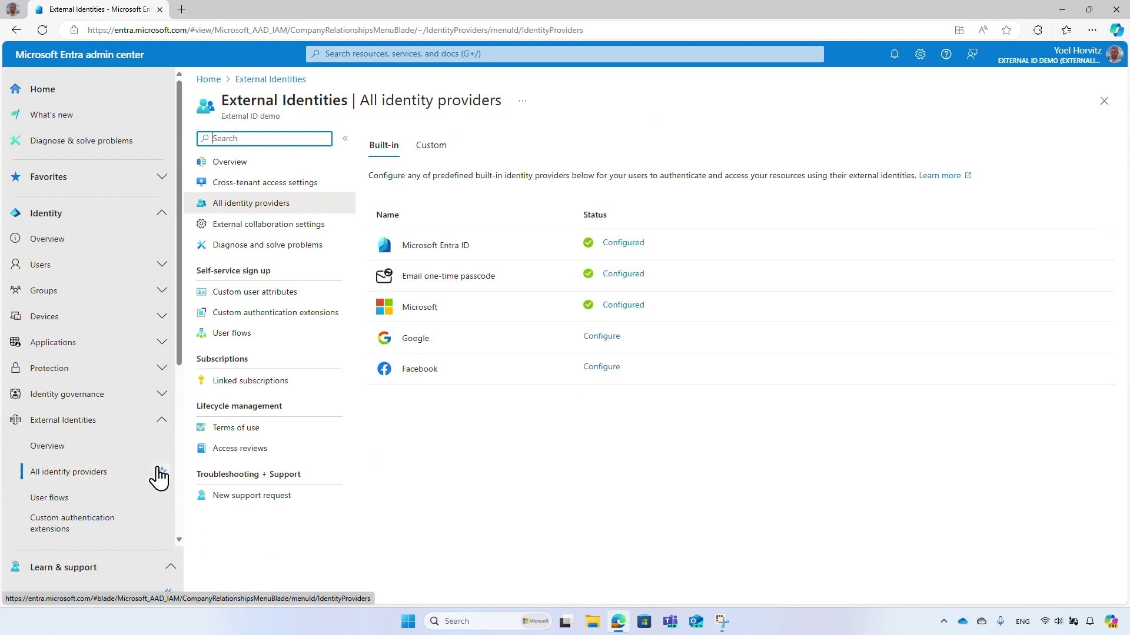
{"action": "left_click", "coordinate": [602, 368]}
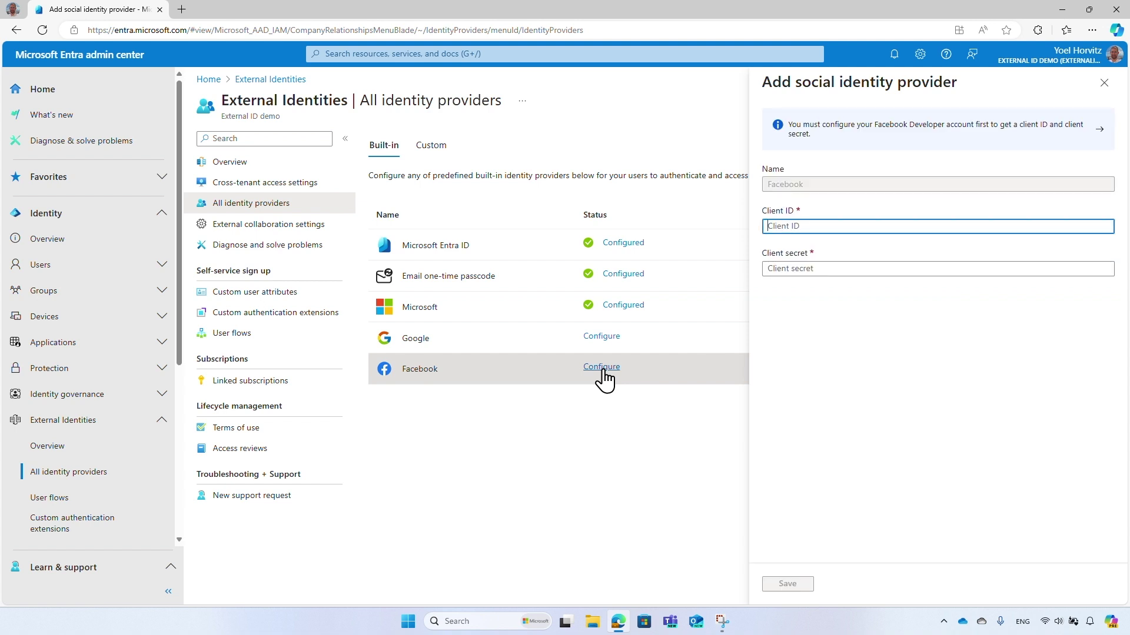
{"action": "type", "text": "1234567890"}
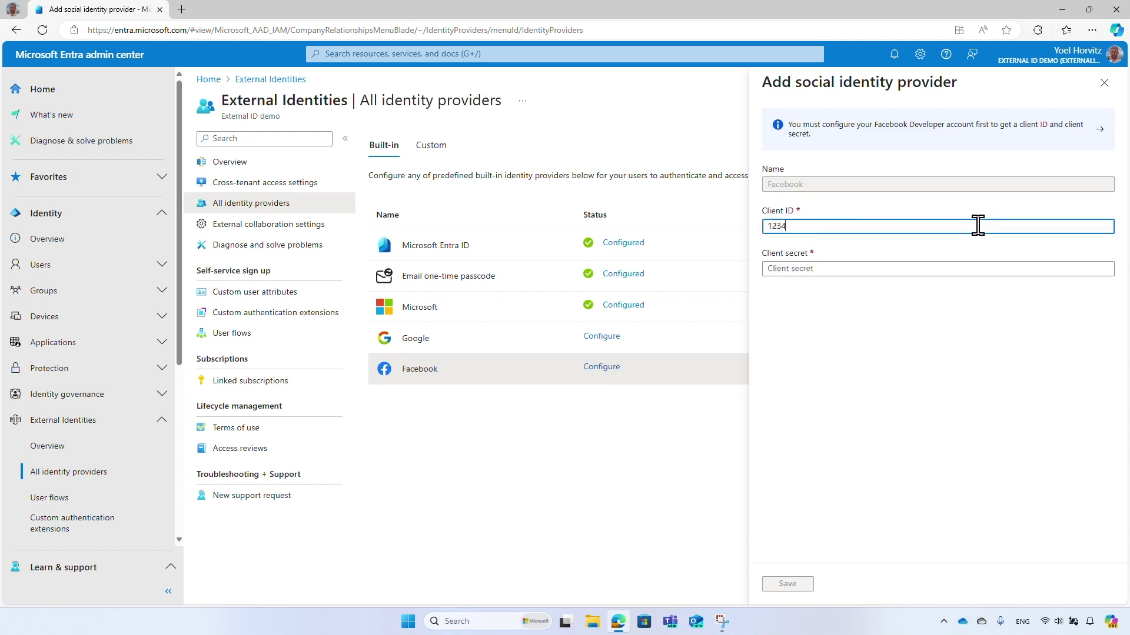
{"action": "left_click", "coordinate": [962, 269]}
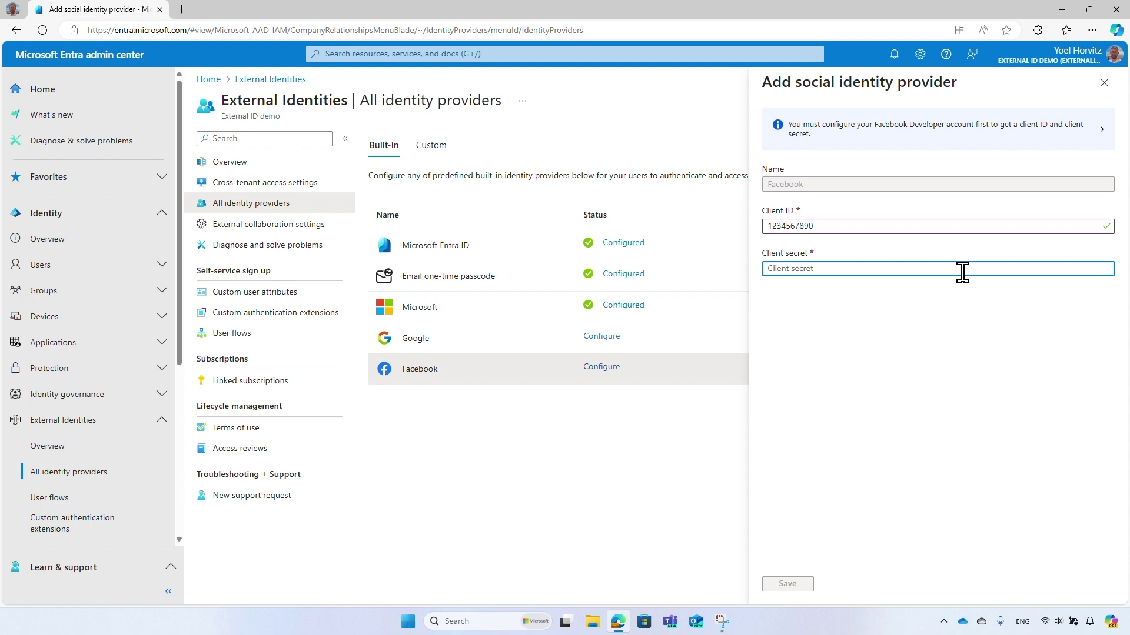
{"action": "type", "text": "1qaz2wsx3edc"}
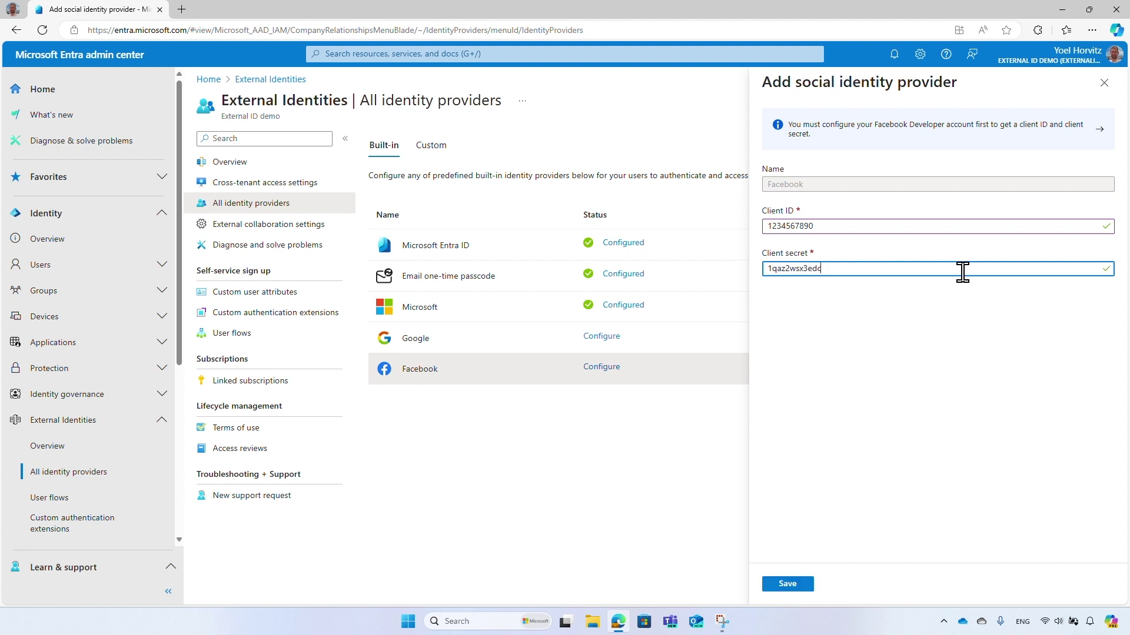
{"action": "left_click", "coordinate": [788, 585]}
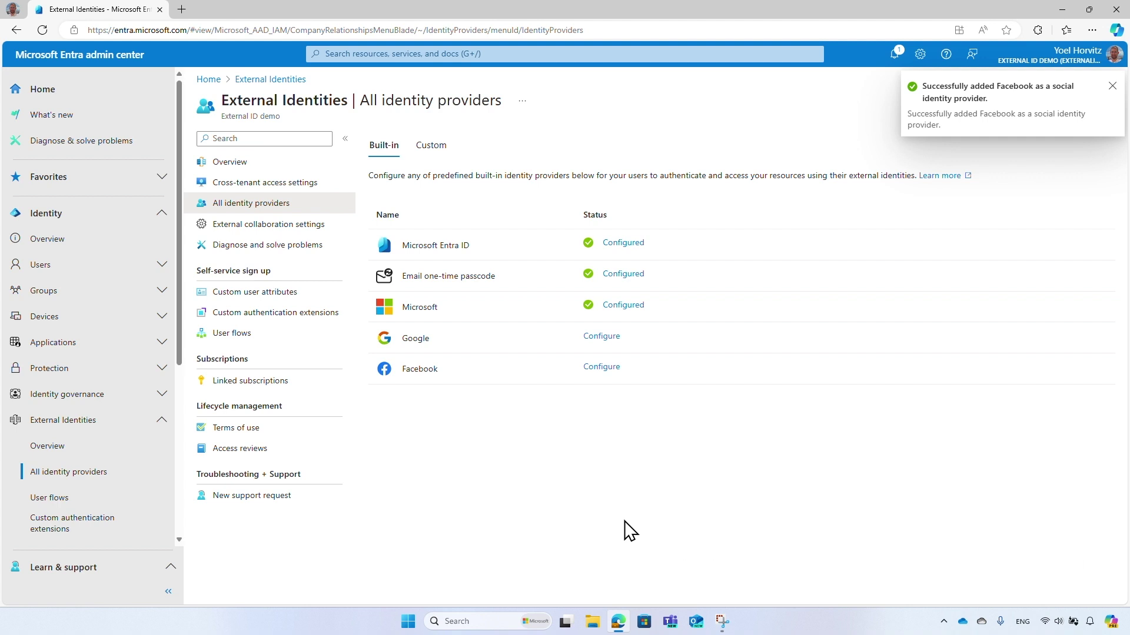
{"action": "left_click", "coordinate": [302, 338]}
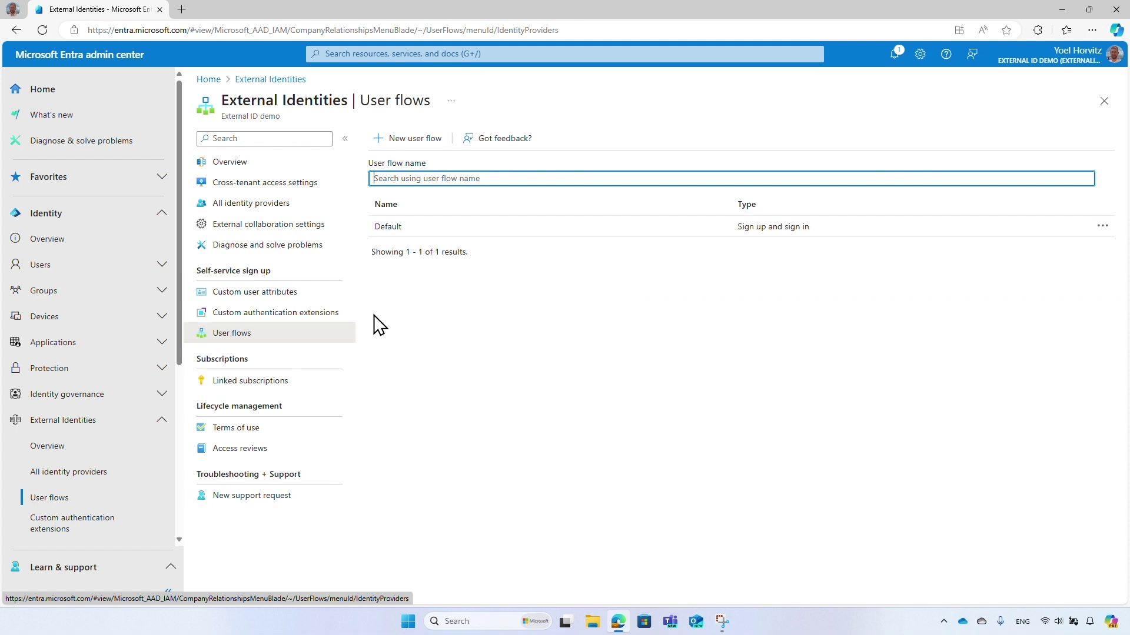
Enable Facebook alongside Email with password in the Default user flow's identity providers and save.
{"action": "left_click", "coordinate": [429, 232]}
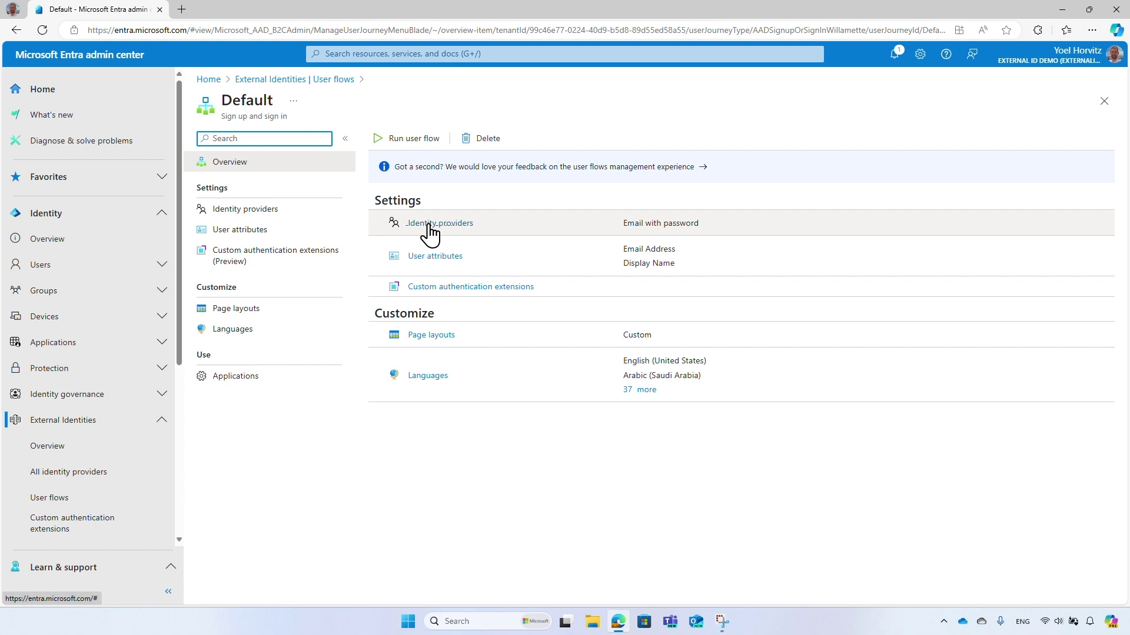
{"action": "left_click", "coordinate": [313, 217]}
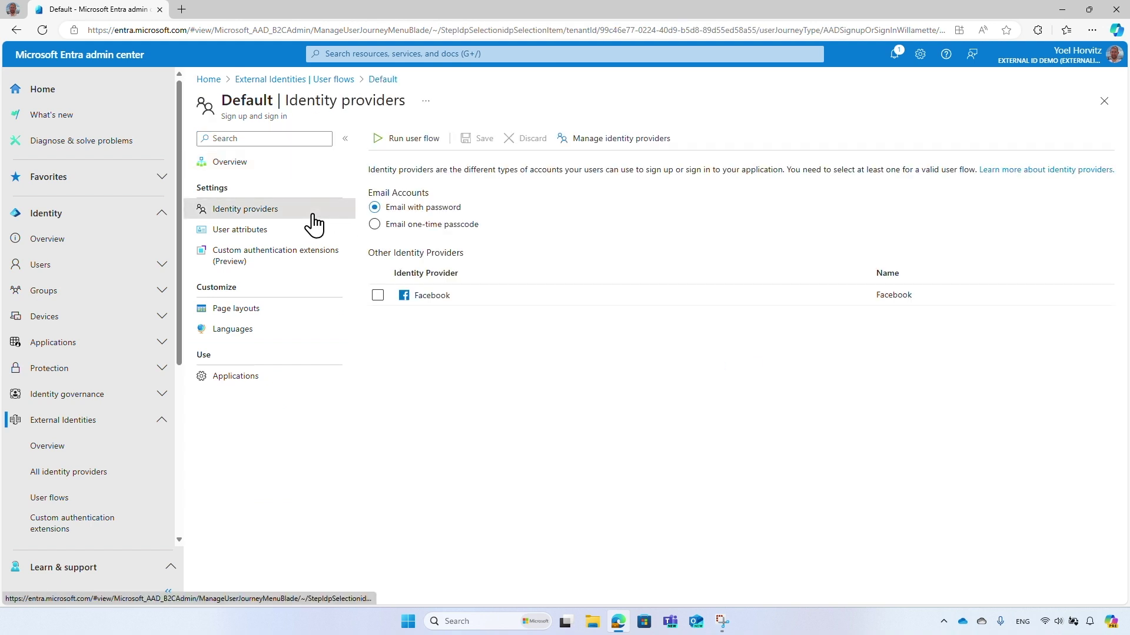
{"action": "left_click", "coordinate": [378, 295]}
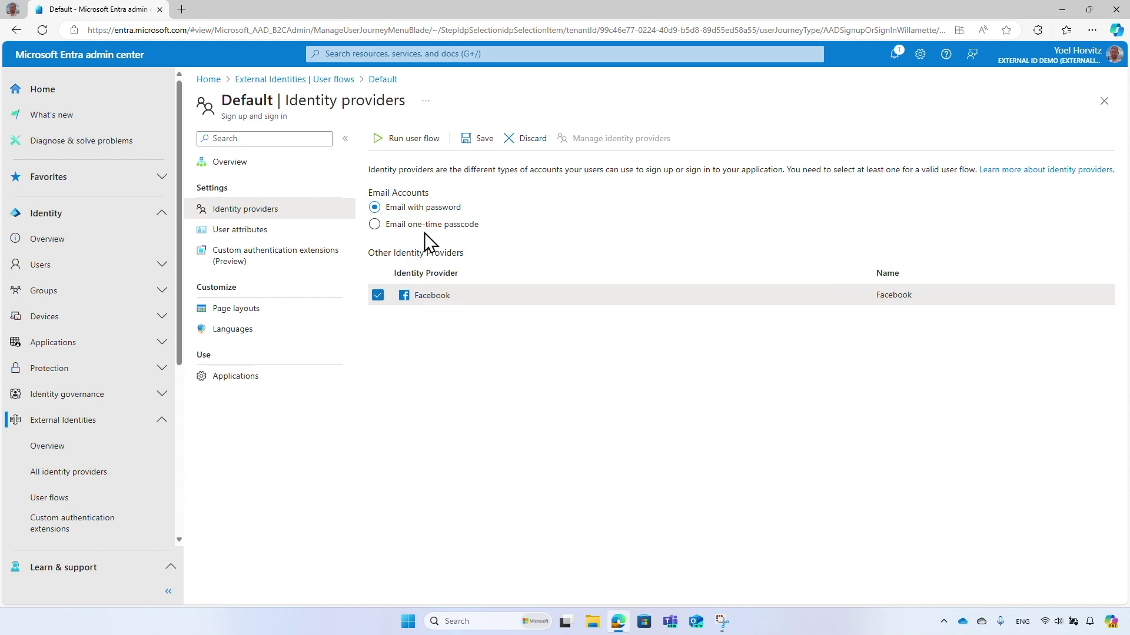
{"action": "left_click", "coordinate": [479, 143]}
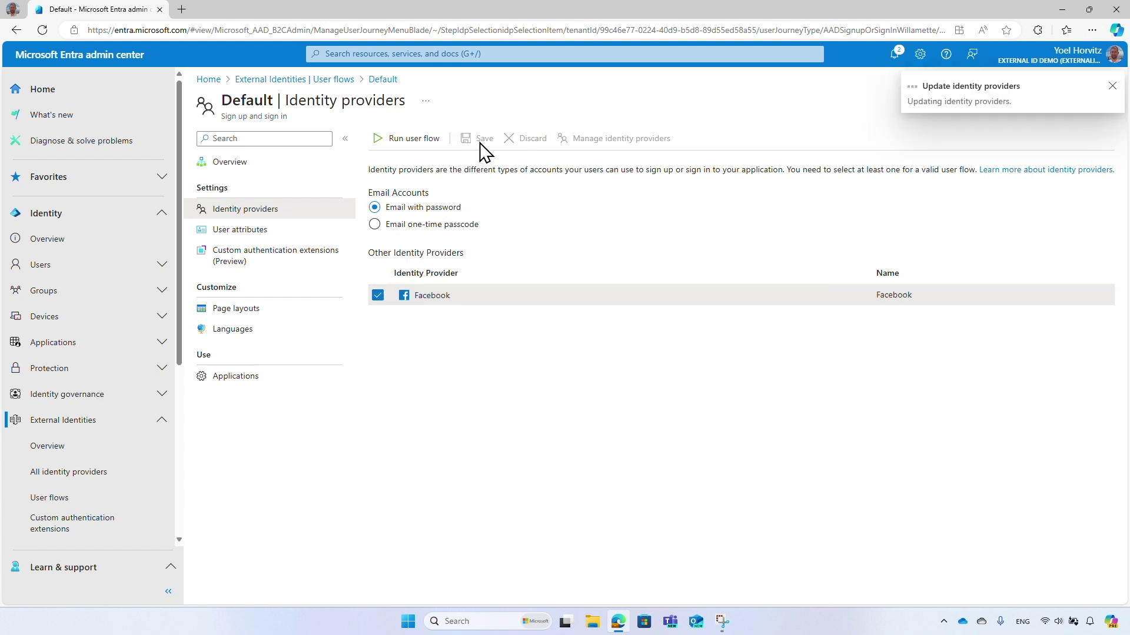